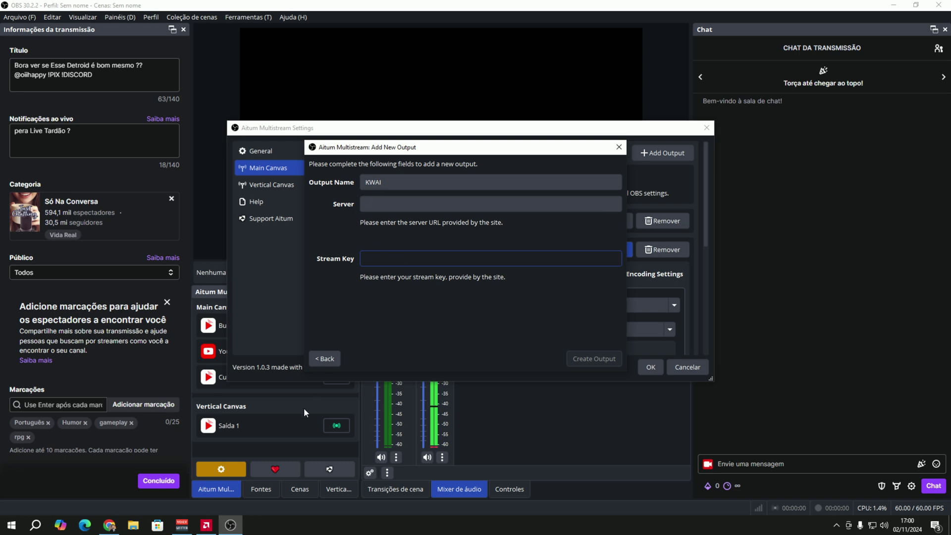
Step: Switch to Chrome and open the Kwai Studio login page in a new tab
left_click(109, 525)
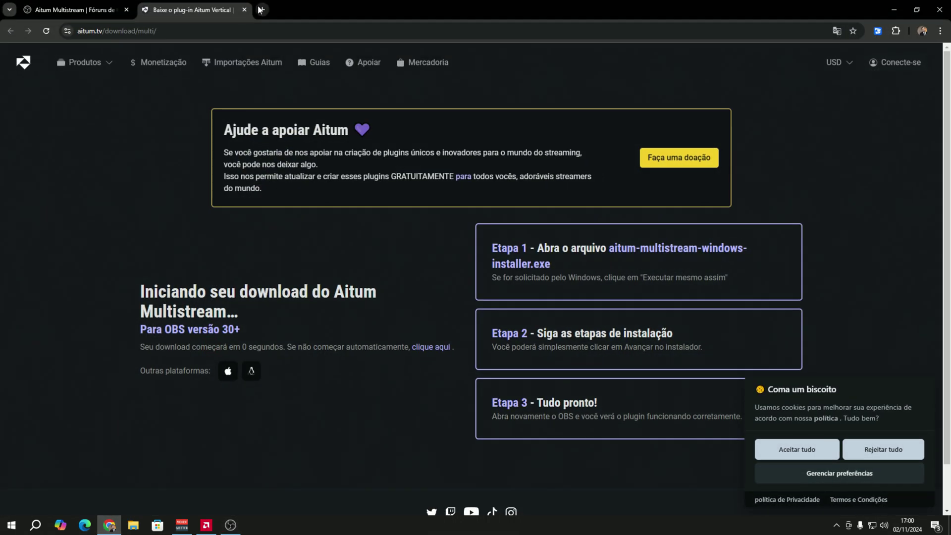
left_click(263, 10)
left_click(308, 32)
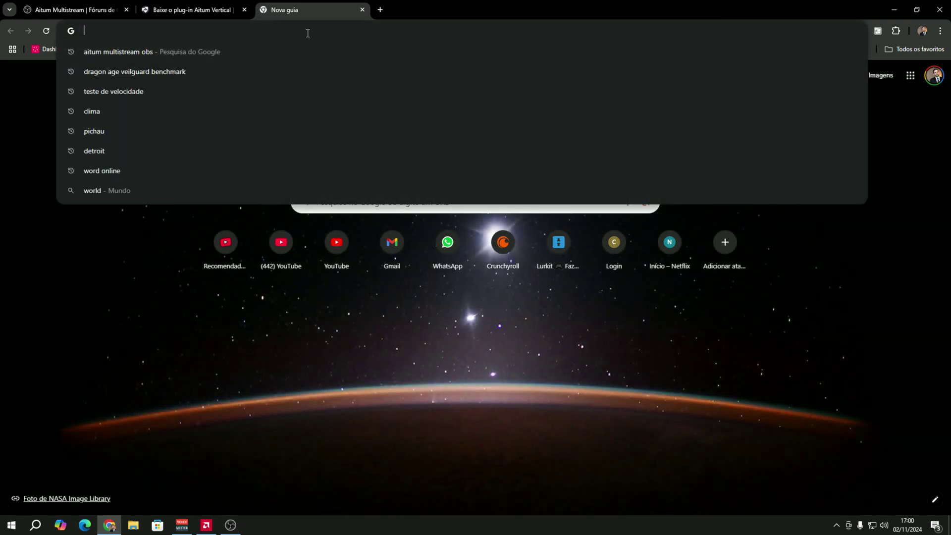
type("kwai.com/user/login?redirect=%2Flive%2Flist&source=")
key("Return")
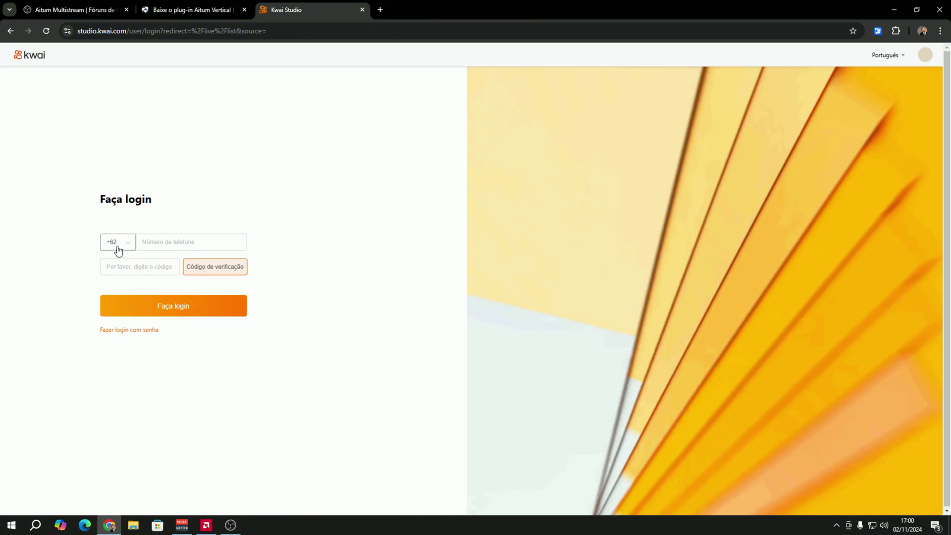
Step: Look through the phone country codes on the Kwai login form and close that tab
left_click(118, 249)
left_click(129, 279)
left_click(123, 248)
left_click(121, 265)
left_click(362, 9)
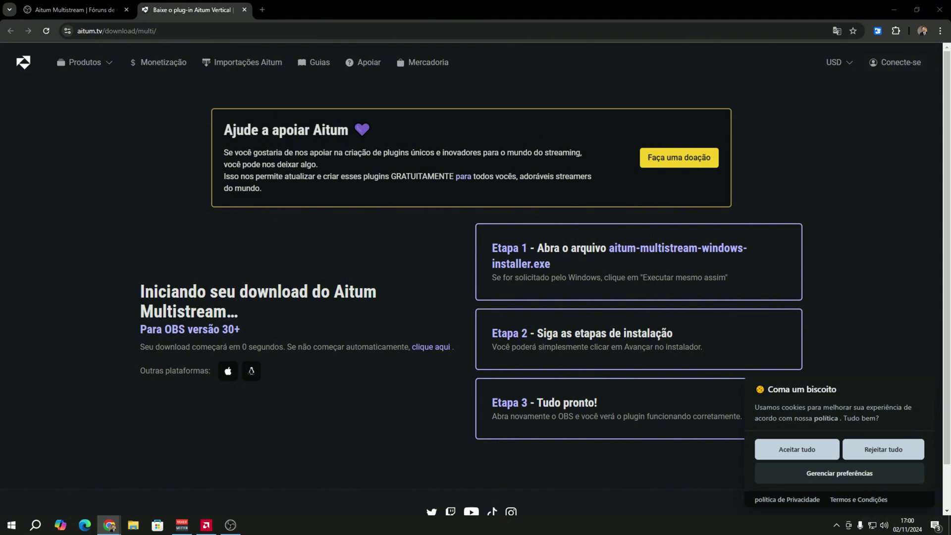
Step: Bring up the browser window already logged in to Kwai Studio and maximize it
left_click(110, 526)
left_click_drag(237, 91, 510, 99)
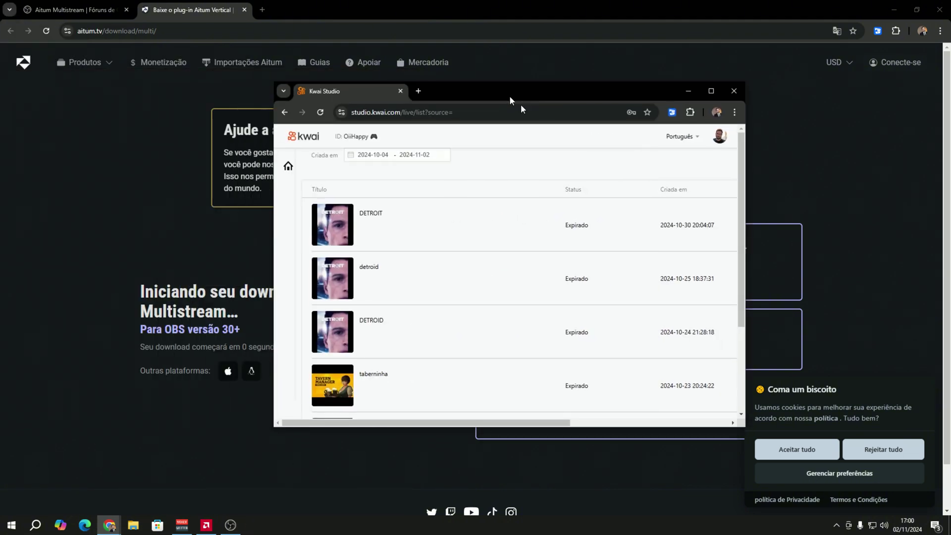
left_click(707, 94)
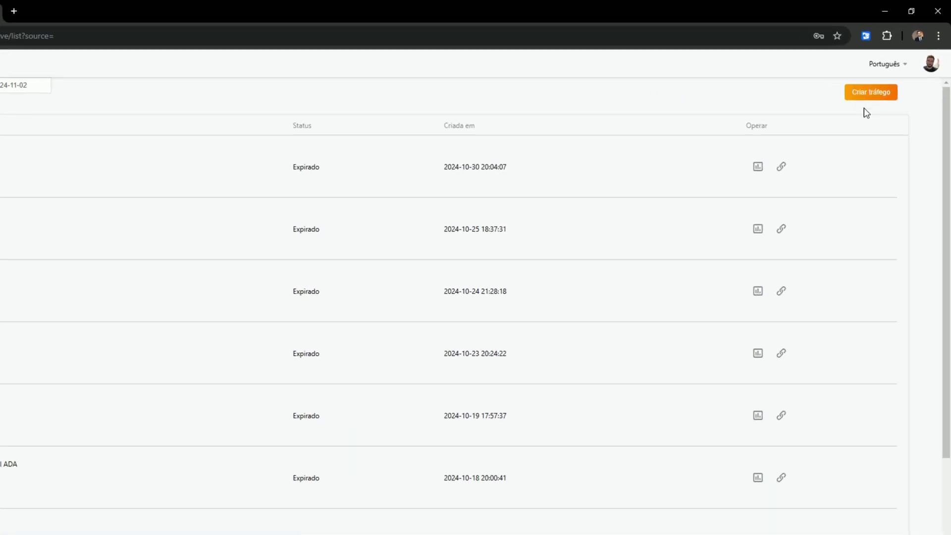
Step: Start a new live stream entry in Kwai Studio and title it "kwai teste"
left_click(854, 118)
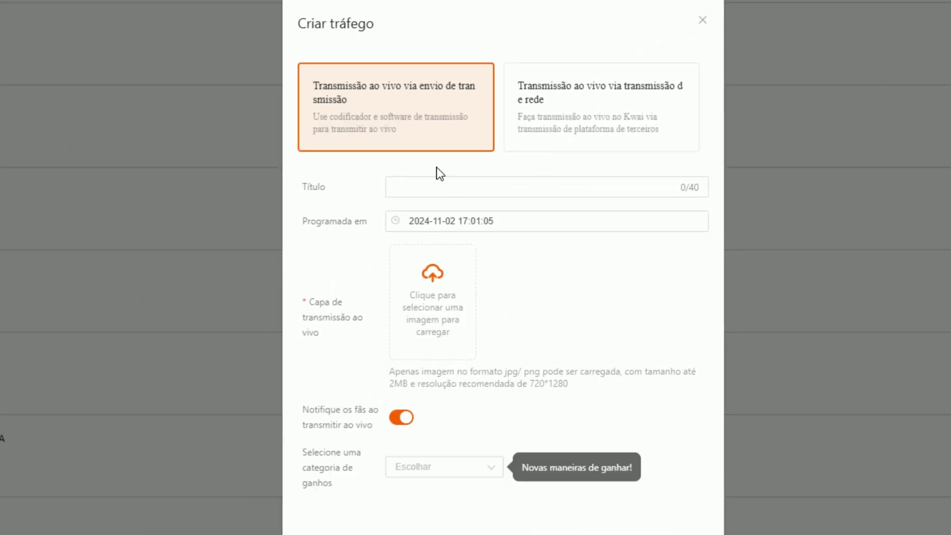
left_click(415, 192)
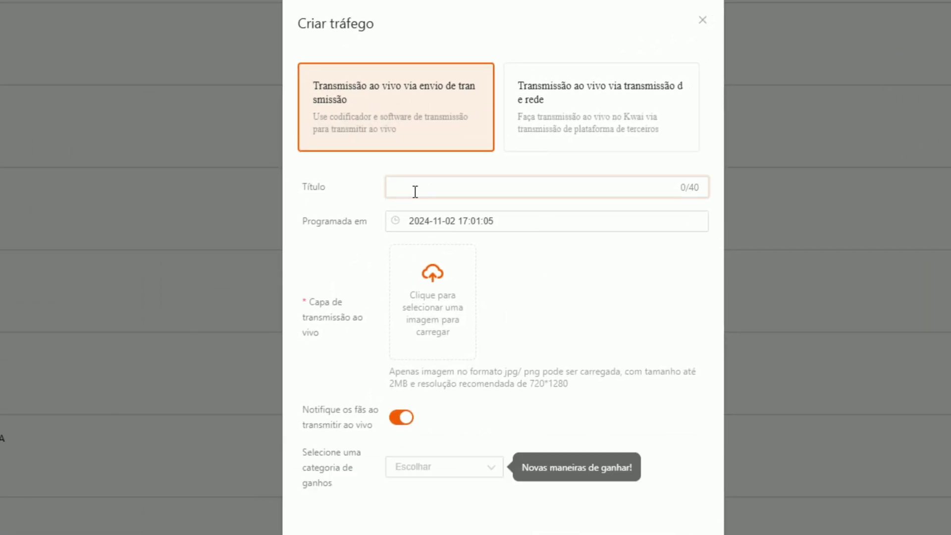
type("kwai l")
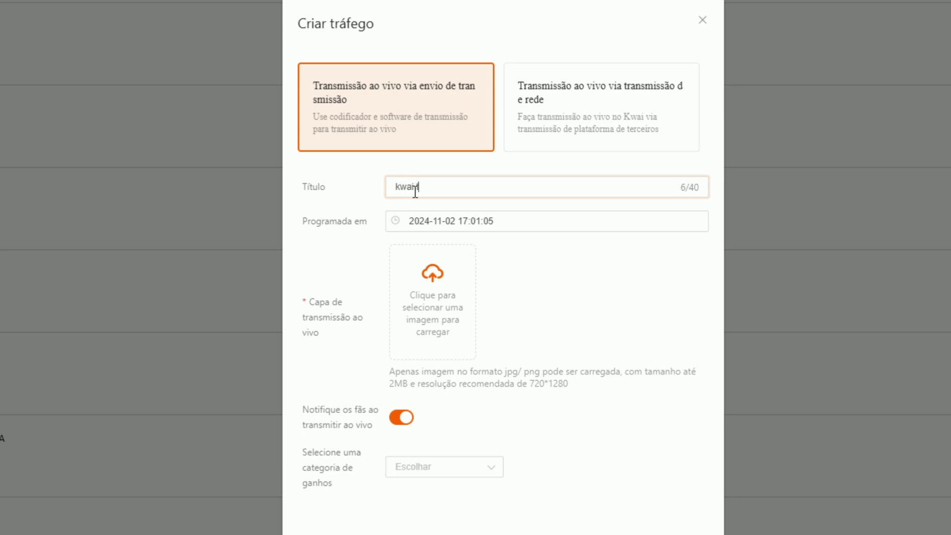
type("este")
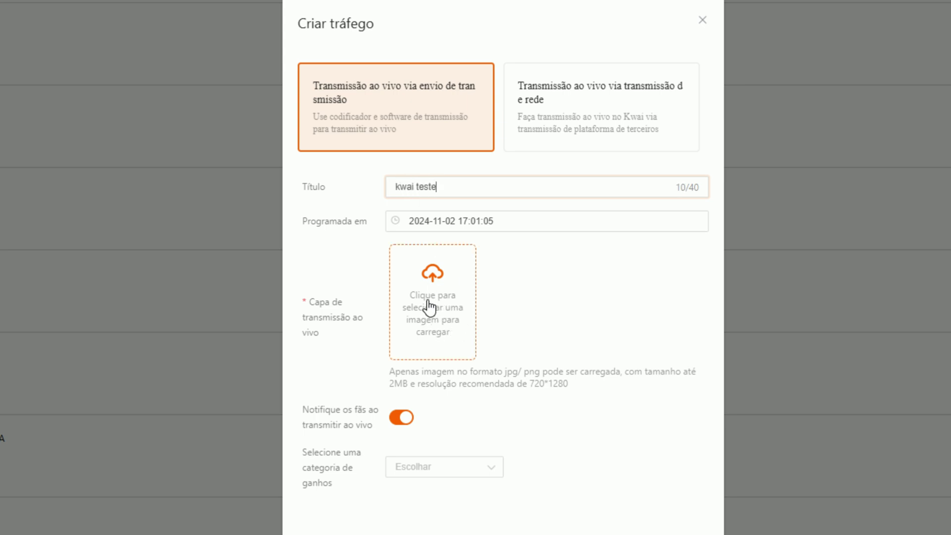
Step: Upload the image "Vertical detroid.jpg" as the live stream cover
left_click(419, 297)
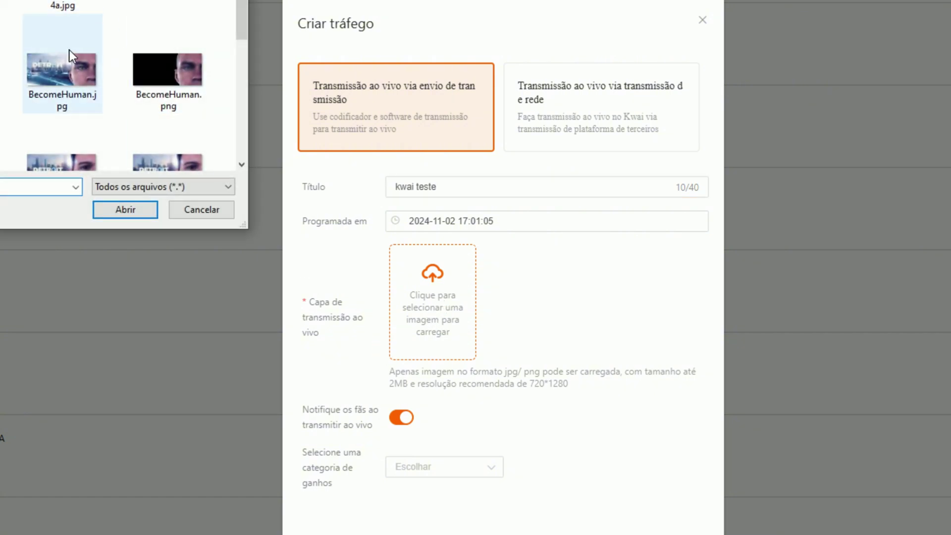
scroll(69, 49, "down", 5)
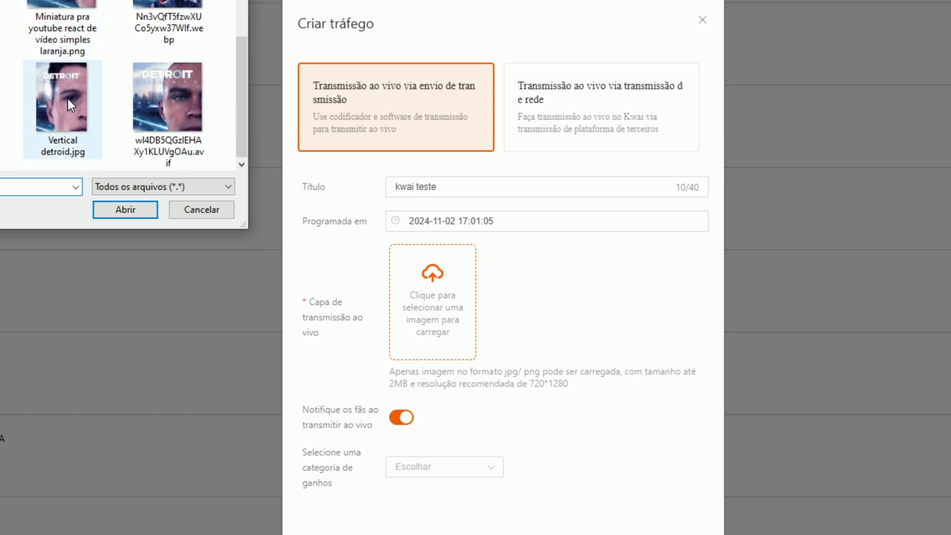
double_click(68, 99)
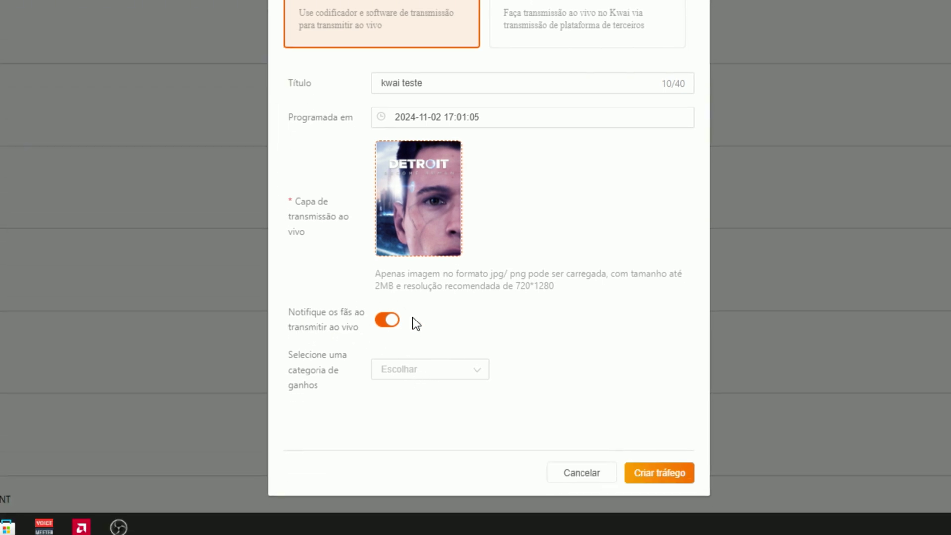
Step: Set the earnings category to "nenhum", create the live stream and open its details
left_click(489, 376)
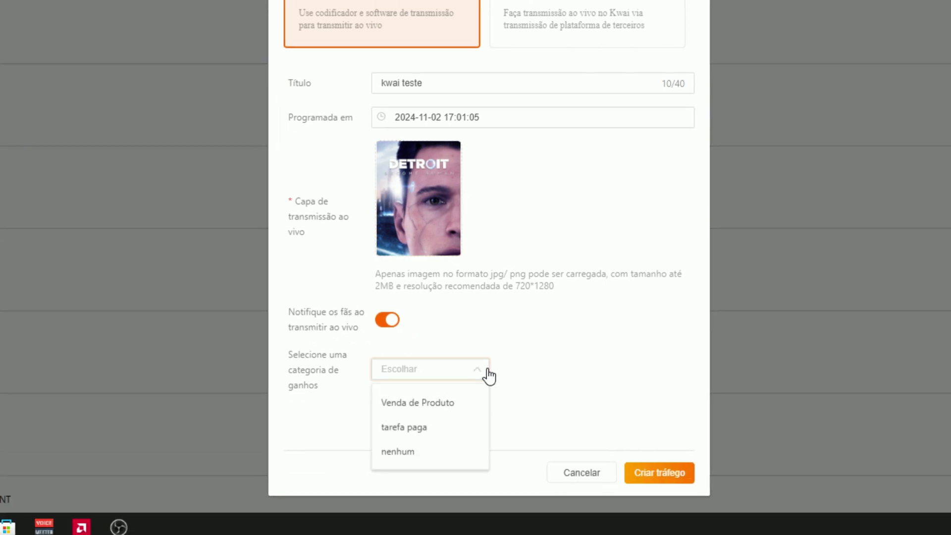
left_click(404, 453)
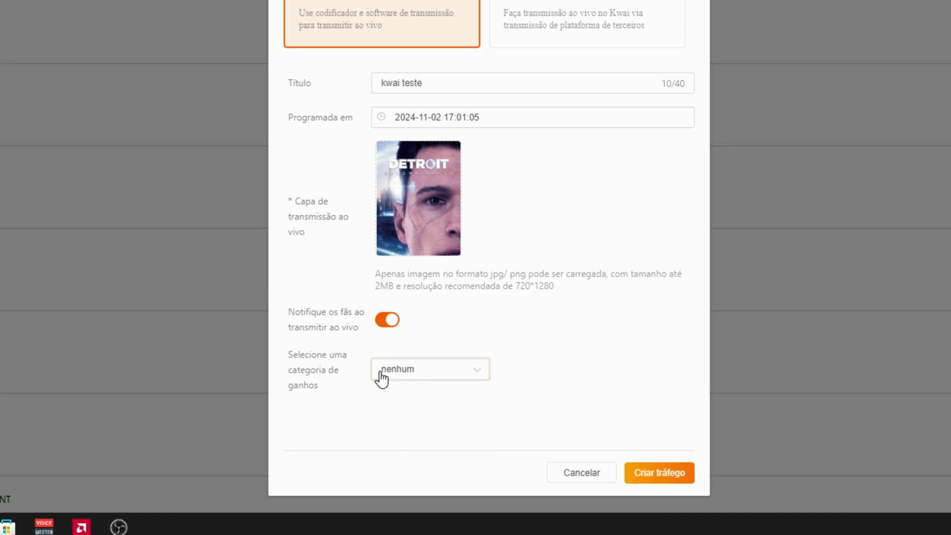
left_click(478, 380)
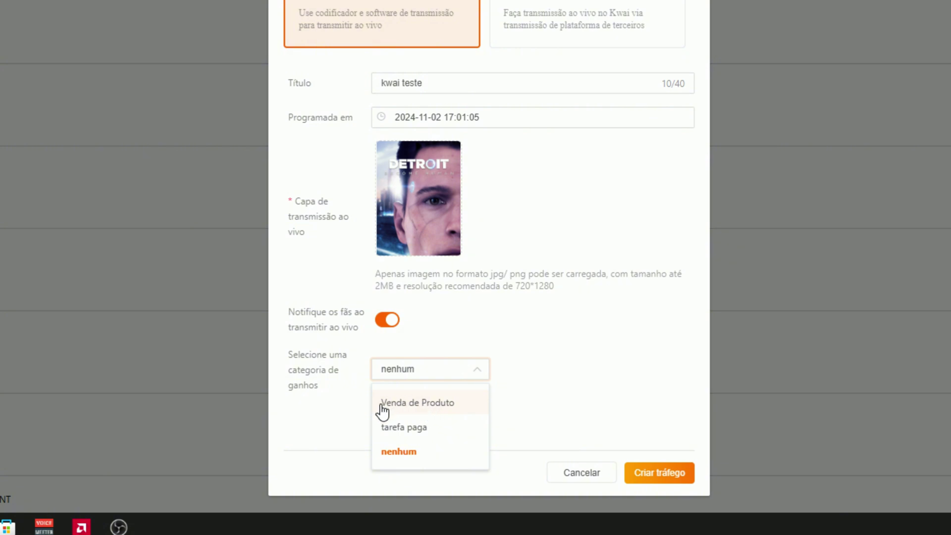
left_click(414, 453)
left_click(678, 475)
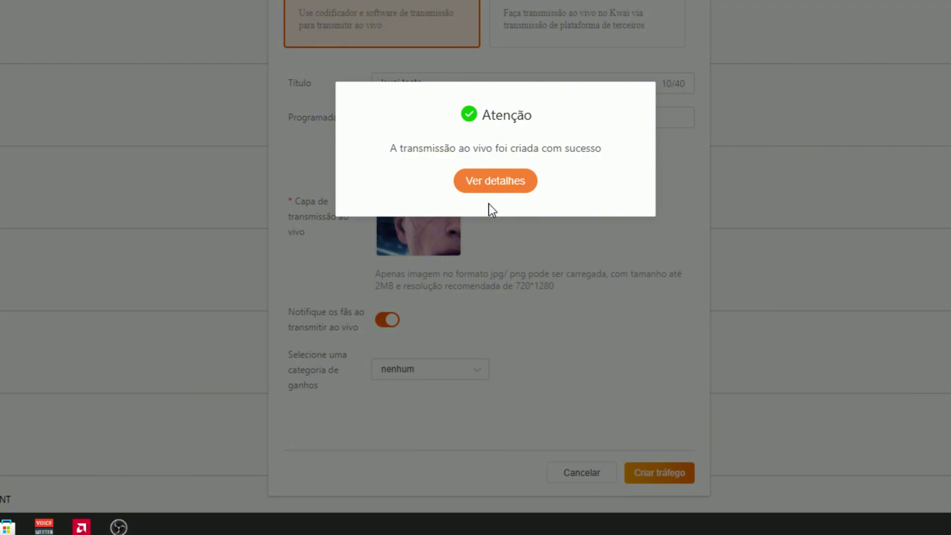
left_click(490, 183)
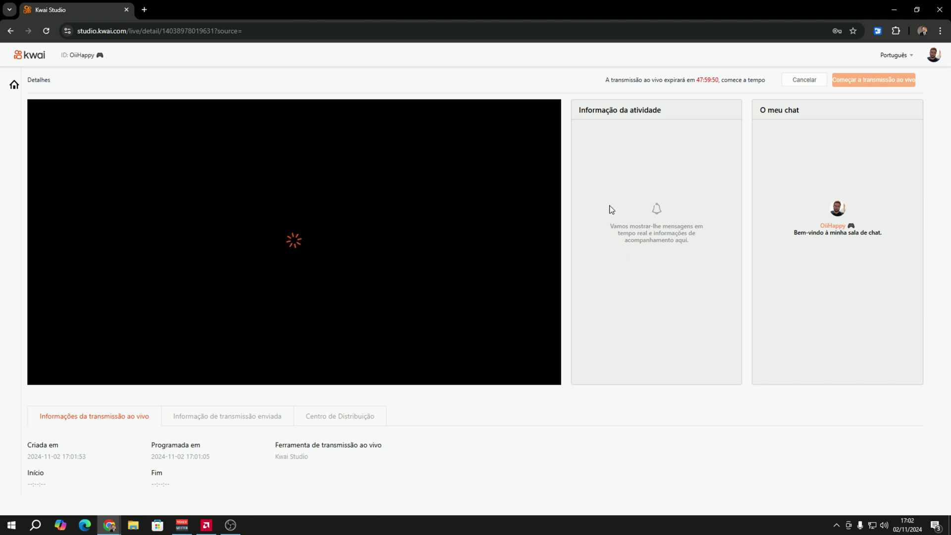
Step: Copy the server address from the stream's sending information and paste it as the KWAI output's server in OBS
mouse_move(579, 114)
left_mouse_down()
mouse_move(664, 117)
mouse_move(576, 115)
left_mouse_up()
left_click(227, 426)
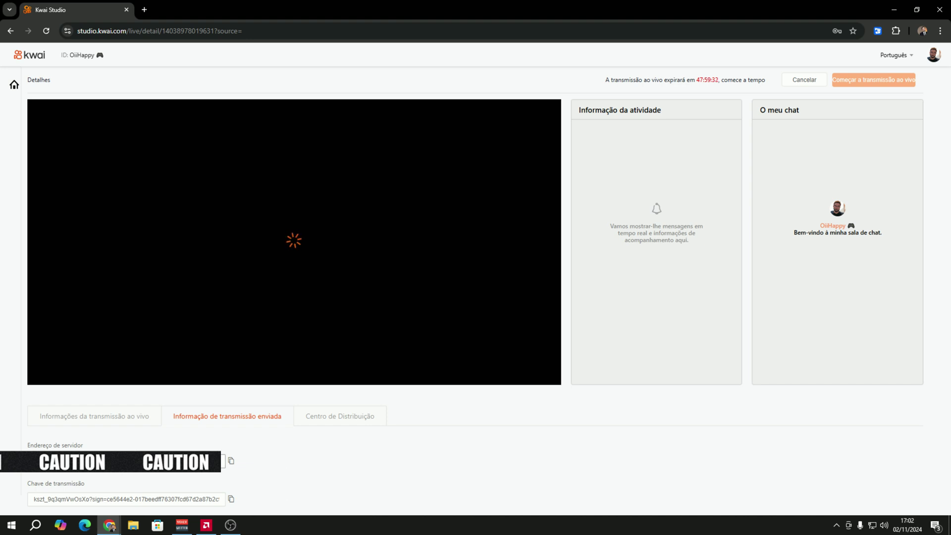
left_click(231, 499)
left_click(231, 525)
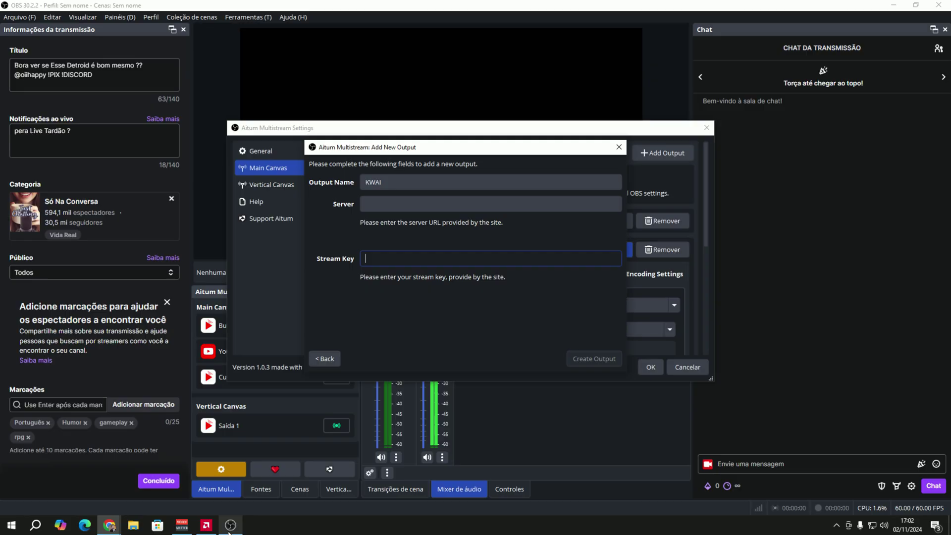
key("shift+Tab")
key("ctrl+v")
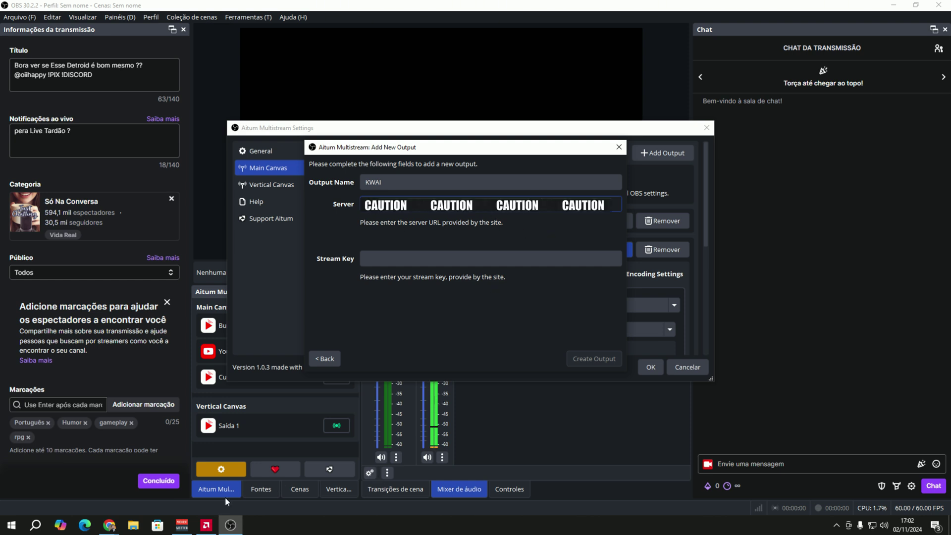
Step: Copy the stream key from Kwai Studio, paste it as the KWAI output's stream key in OBS and create the output
mouse_move(109, 525)
left_click(164, 476)
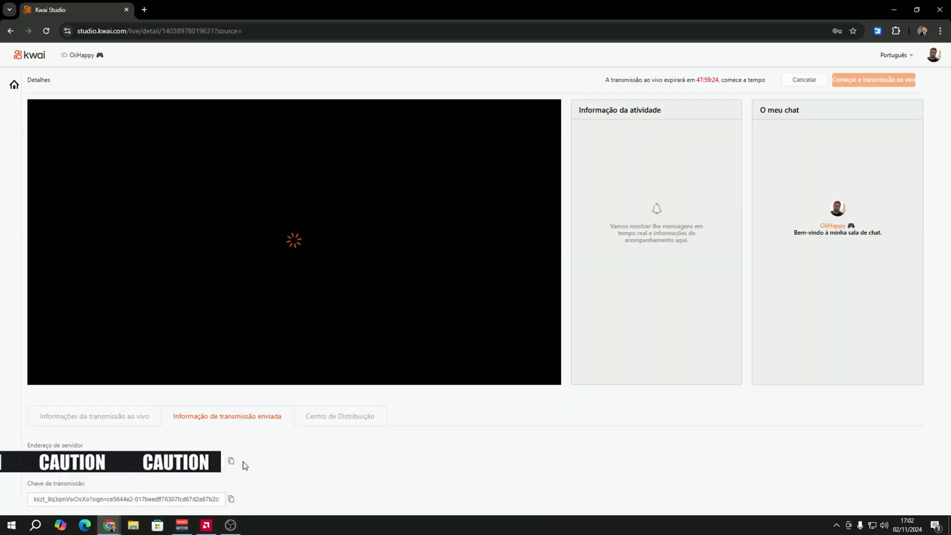
left_click(232, 502)
left_click(230, 525)
left_click(408, 258)
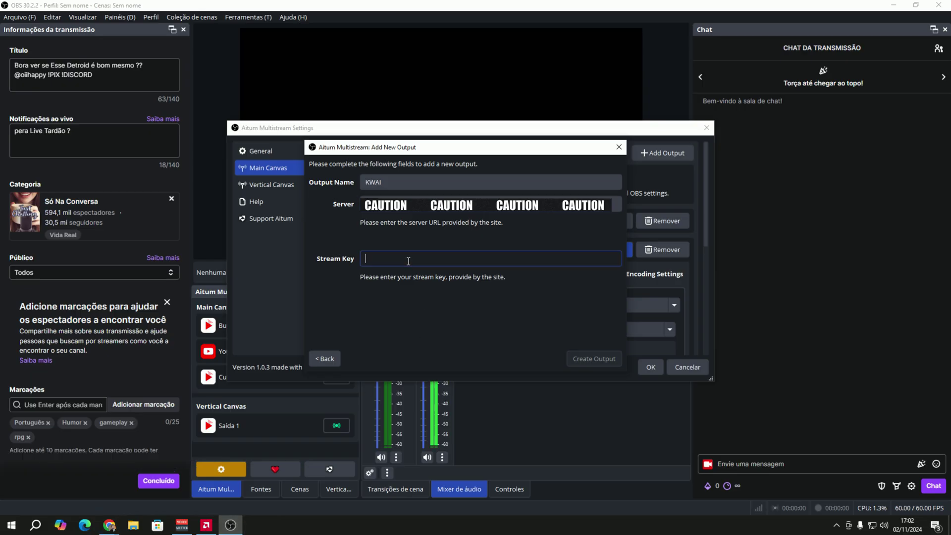
key("ctrl+v")
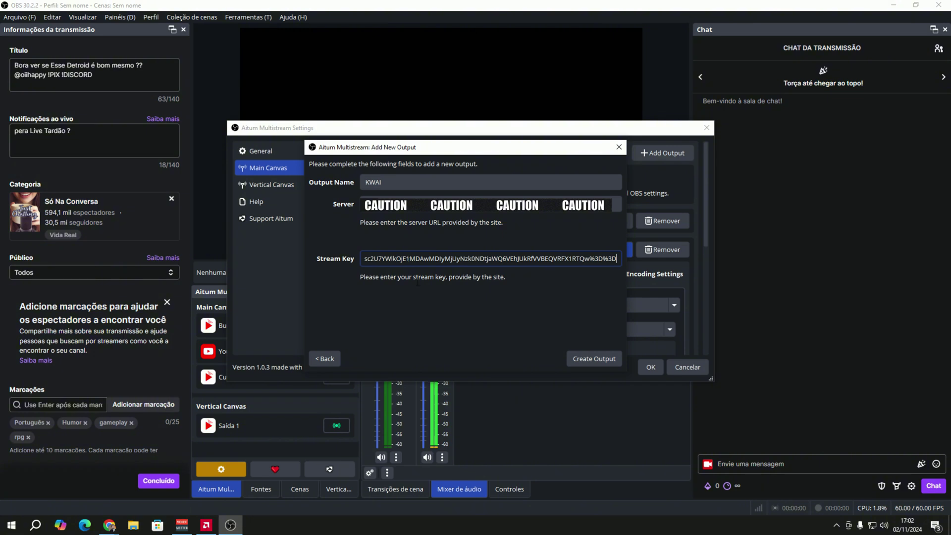
left_click(584, 360)
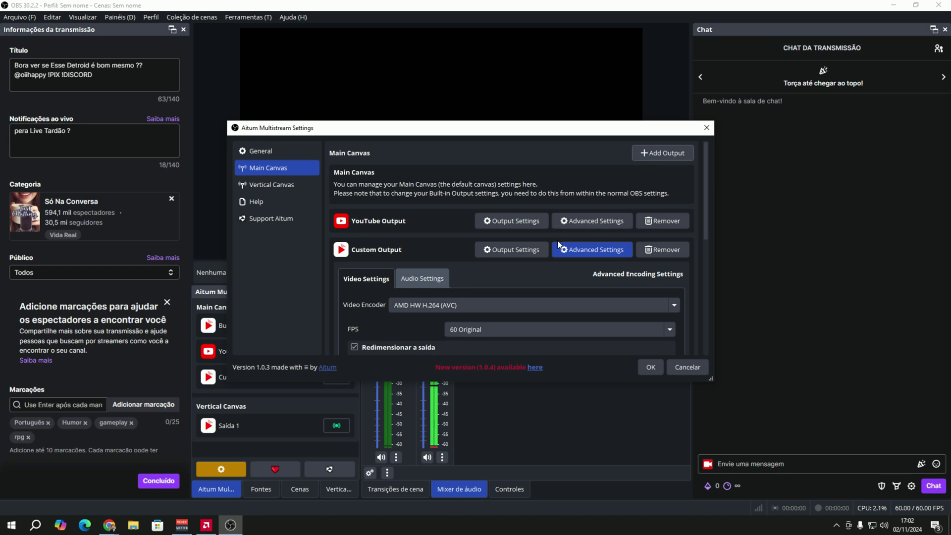
Step: Collapse the Custom Output's advanced settings and review the KWAI output's name, server and key settings without changing them
left_click(587, 249)
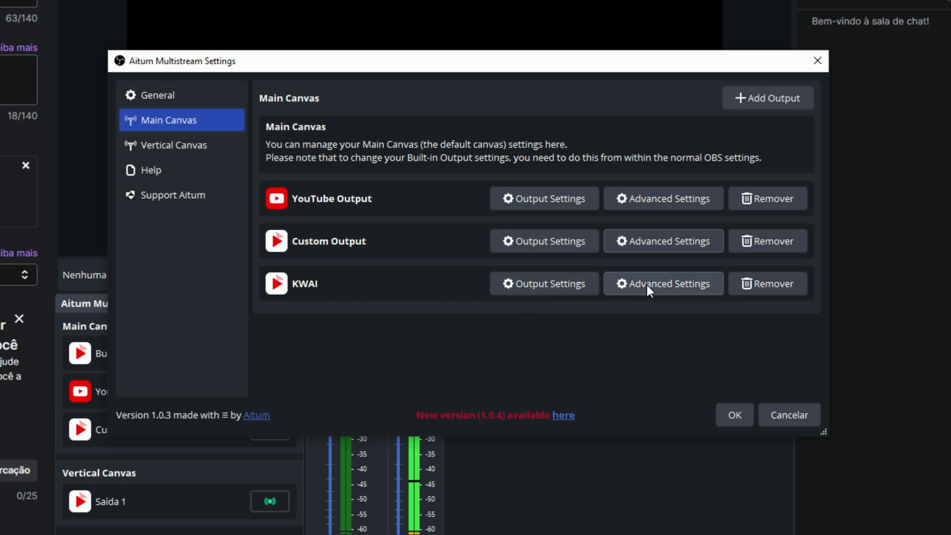
left_click(534, 285)
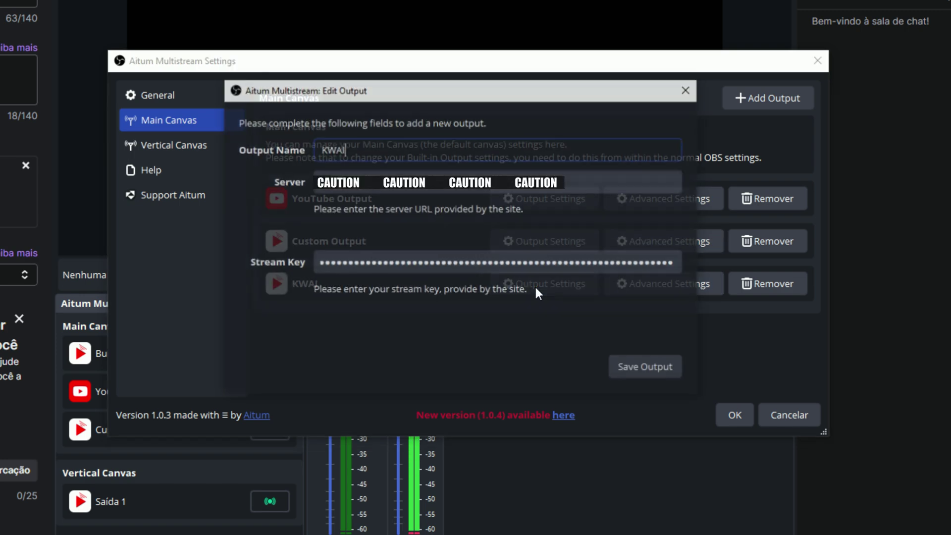
left_click(687, 89)
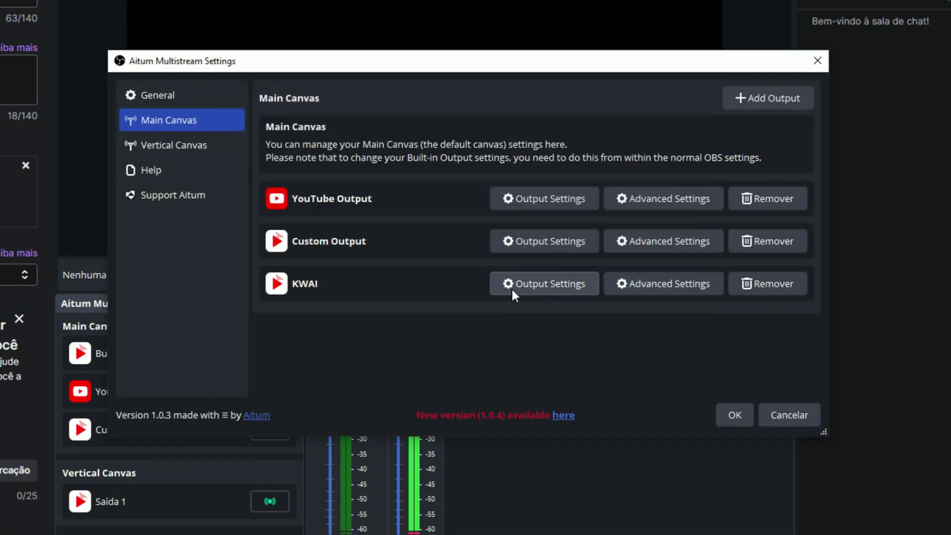
Step: Set the KWAI output's video encoder to AMD HW H.264 (AVC) in its advanced settings
left_click(664, 287)
scroll(509, 282, "down", 3)
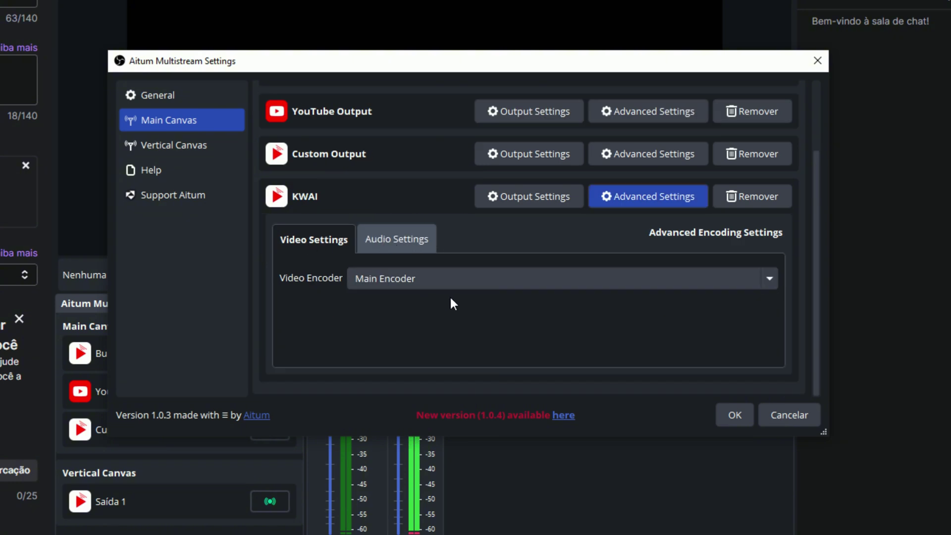
left_click(500, 281)
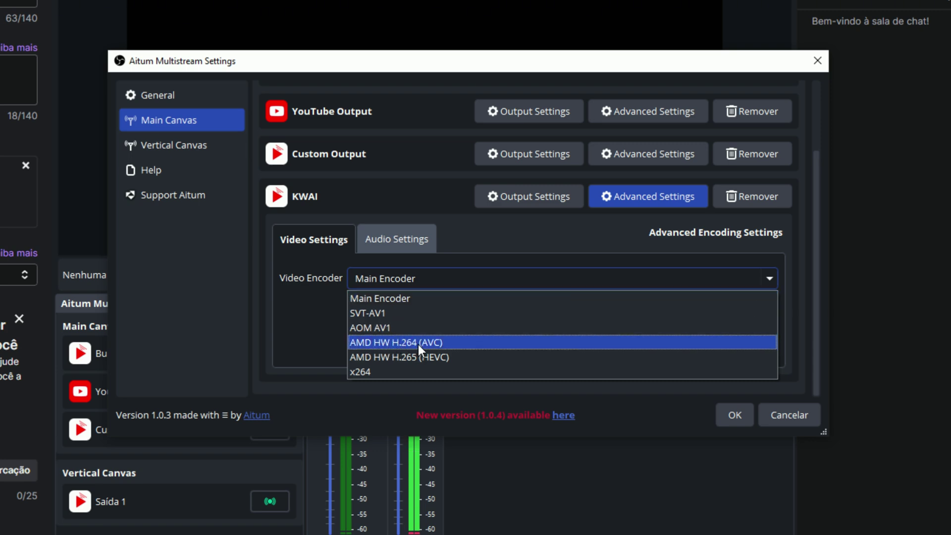
left_click(437, 342)
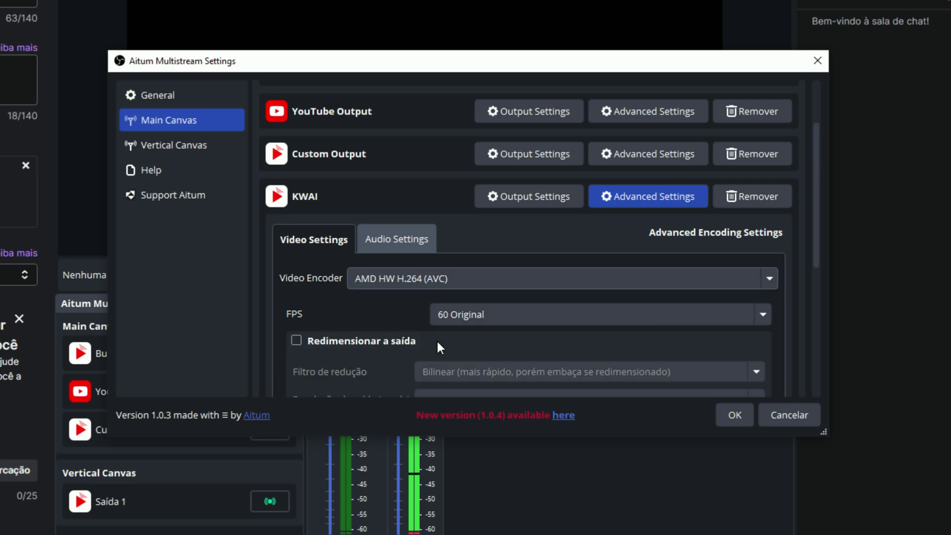
Step: Set the KWAI output's frame rate to 30 FPS
scroll(331, 299, "down", 1)
left_click(515, 270)
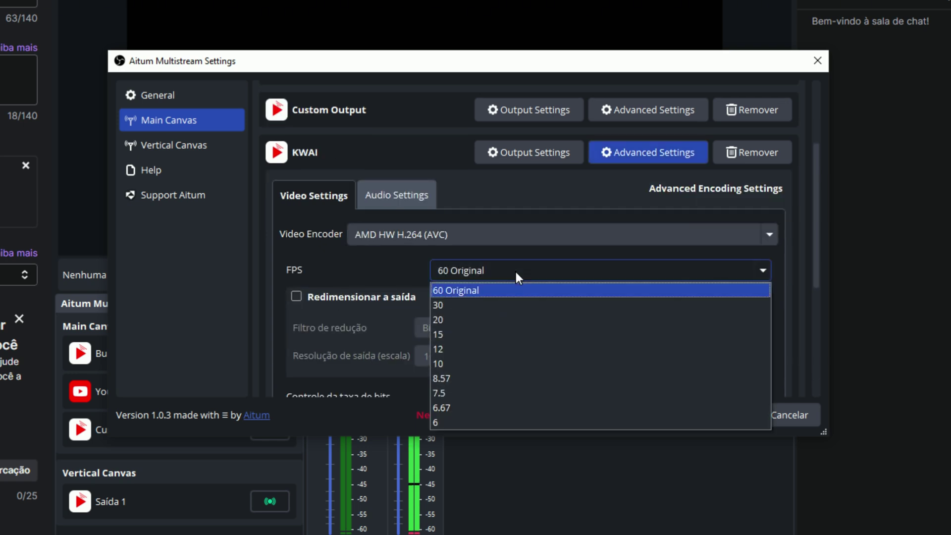
left_click(454, 306)
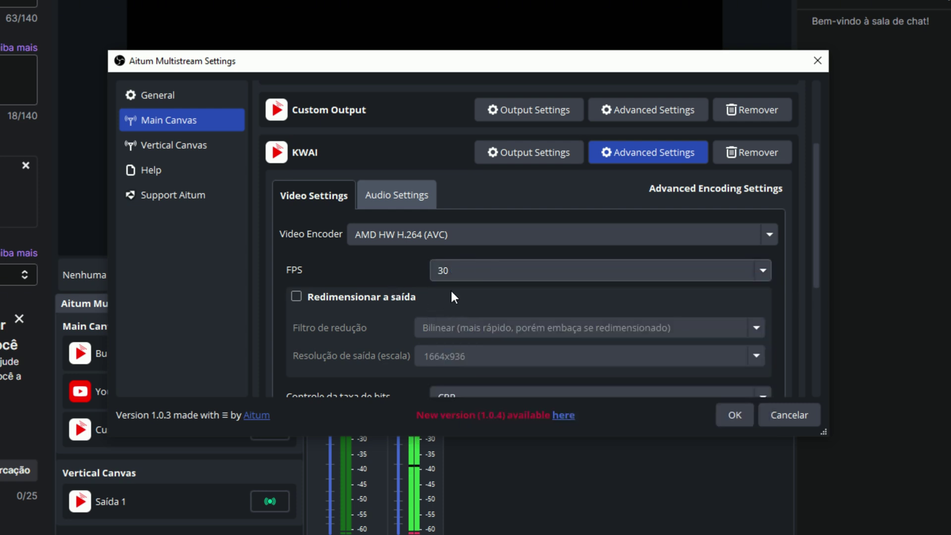
scroll(347, 305, "down", 1)
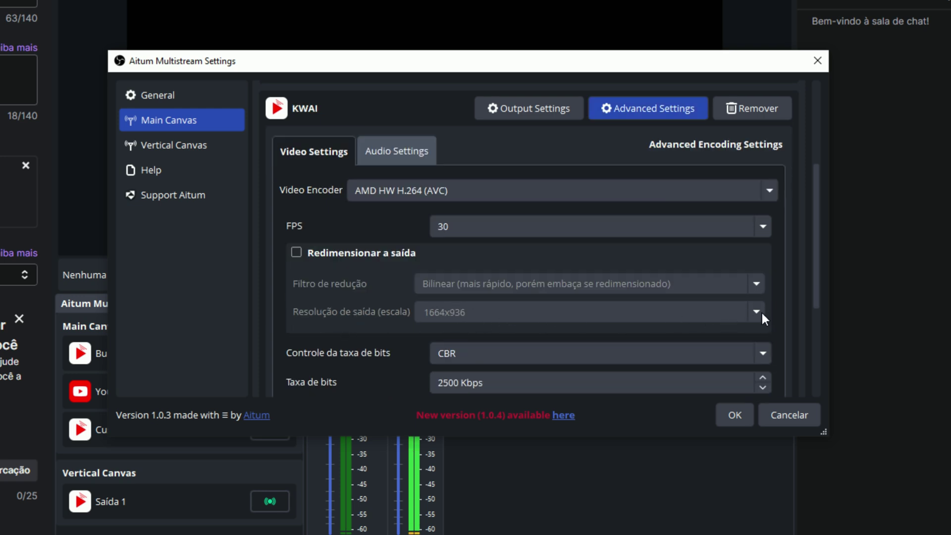
left_click(296, 253)
left_click(458, 312)
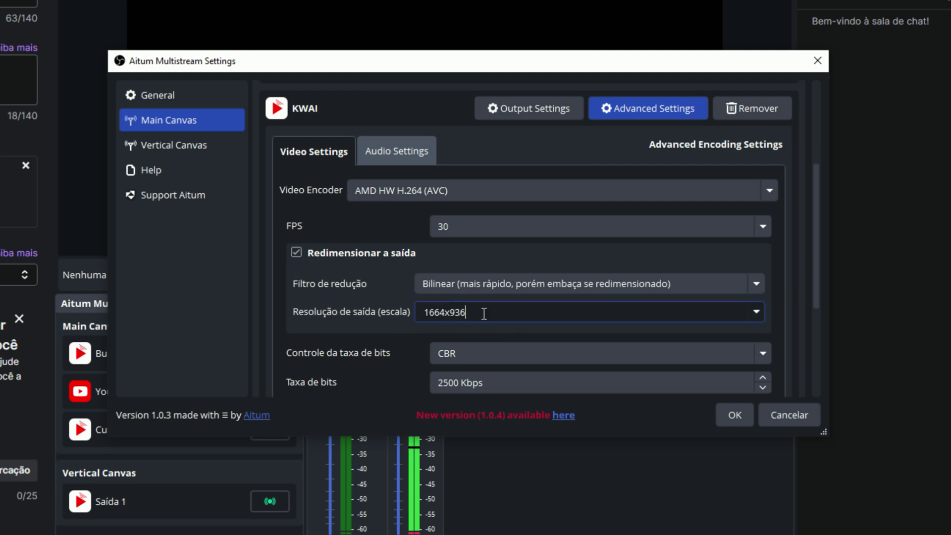
left_click(296, 253)
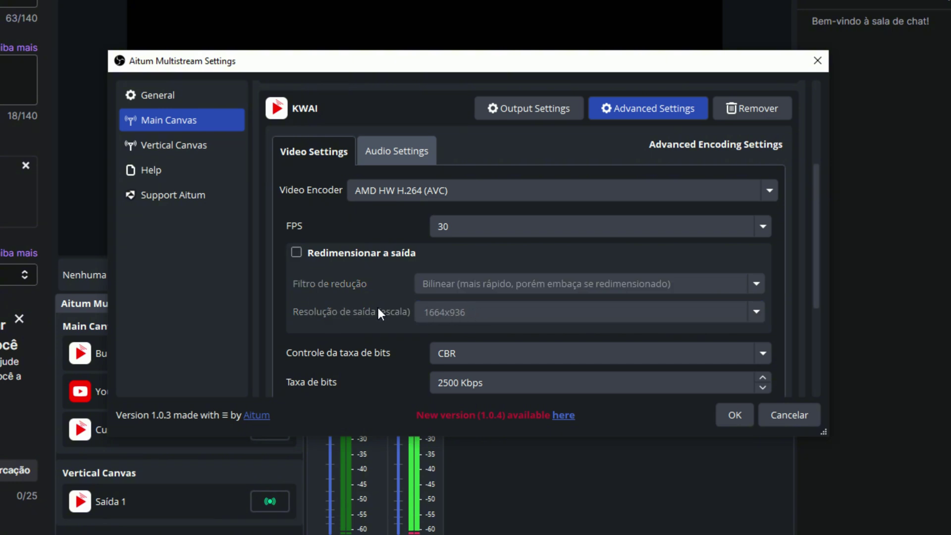
Step: Set the KWAI output's bitrate to 6000 Kbps and its keyframe interval to 2 s
scroll(336, 320, "down", 3)
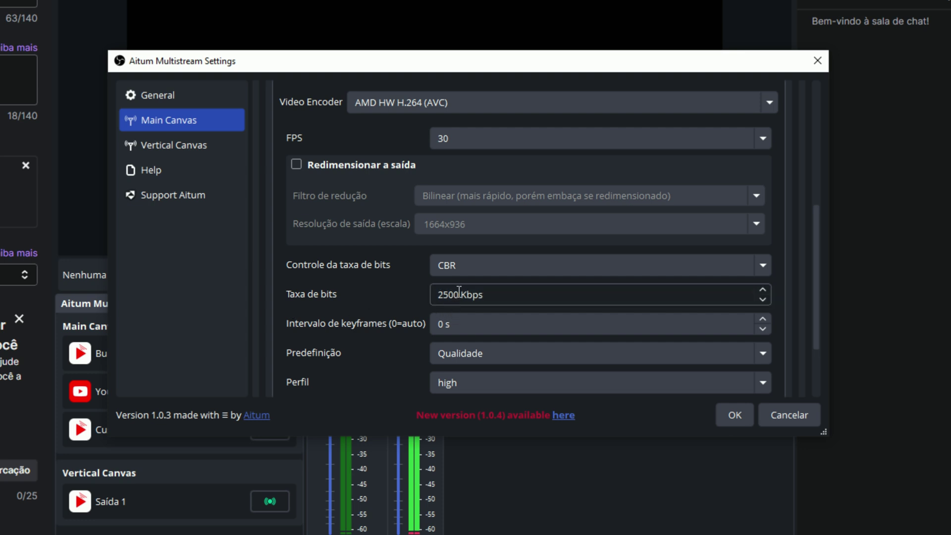
left_click_drag(455, 295, 440, 294)
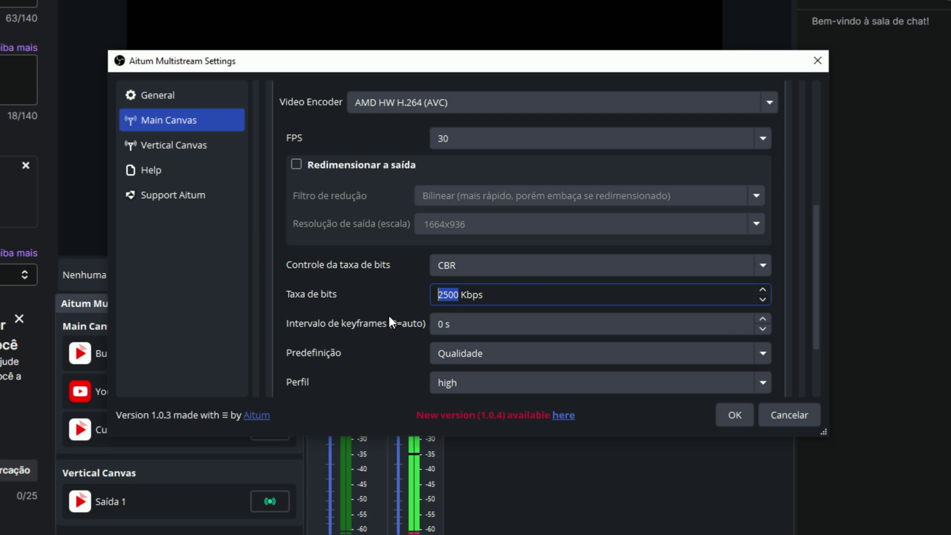
type("6000")
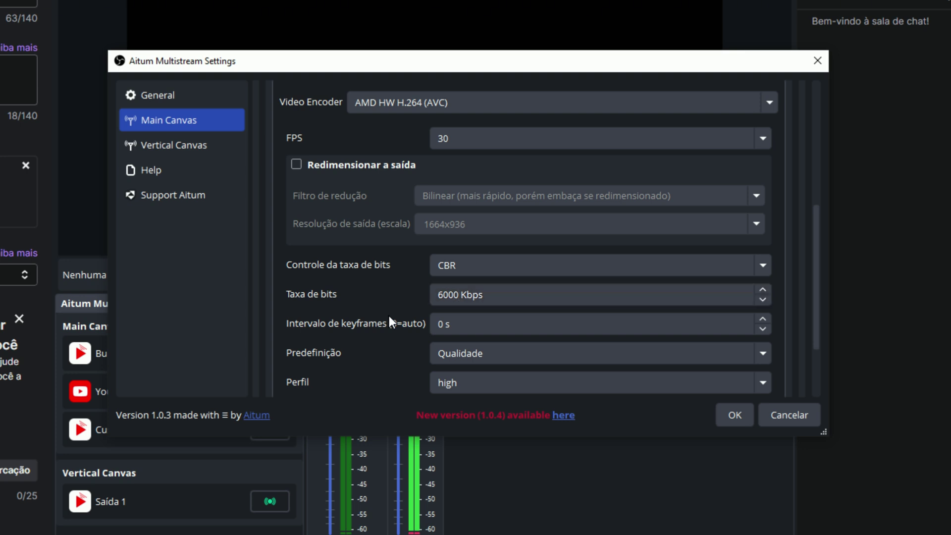
scroll(367, 303, "down", 3)
left_click(446, 237)
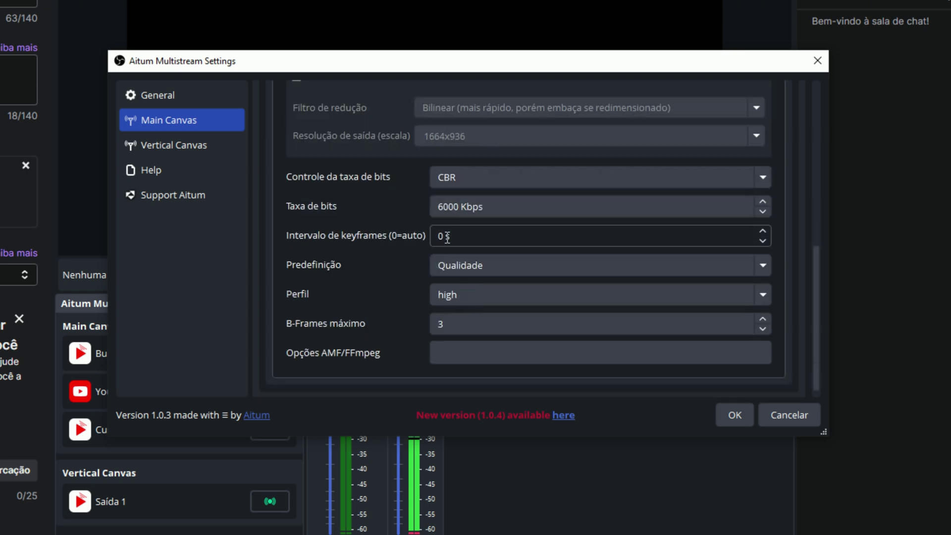
double_click(446, 236)
left_click(440, 238)
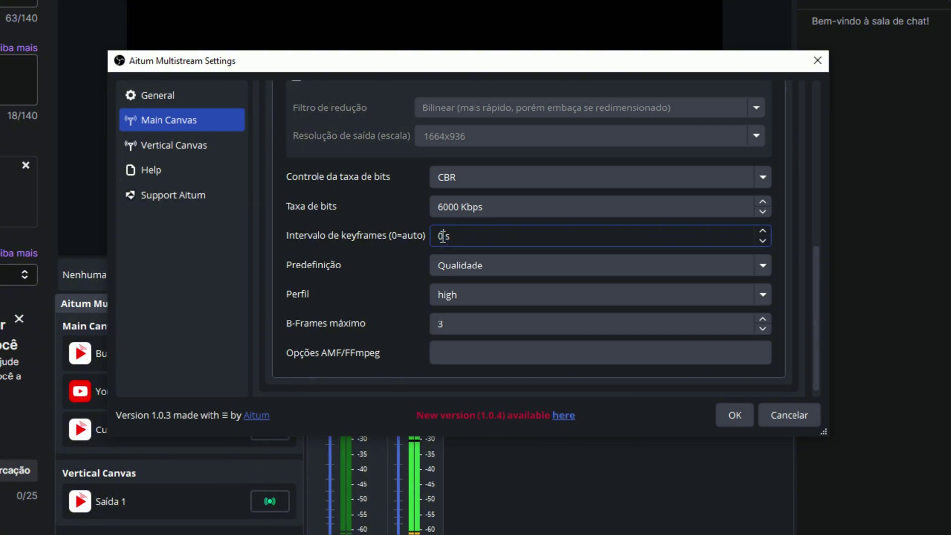
key("BackSpace")
type("2")
Step: Set the KWAI output's encoder preset to Equilibrado and its profile to main
left_click(468, 265)
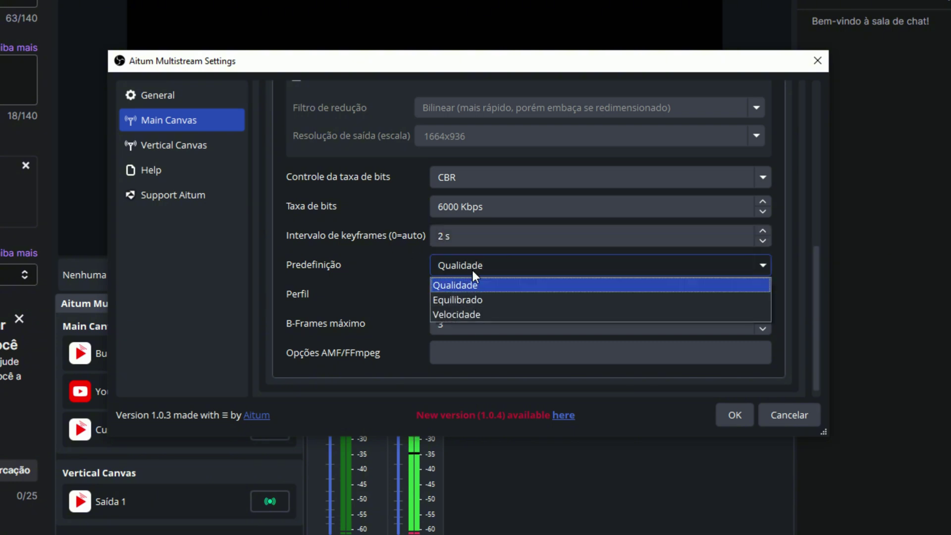
left_click(470, 300)
left_click(449, 293)
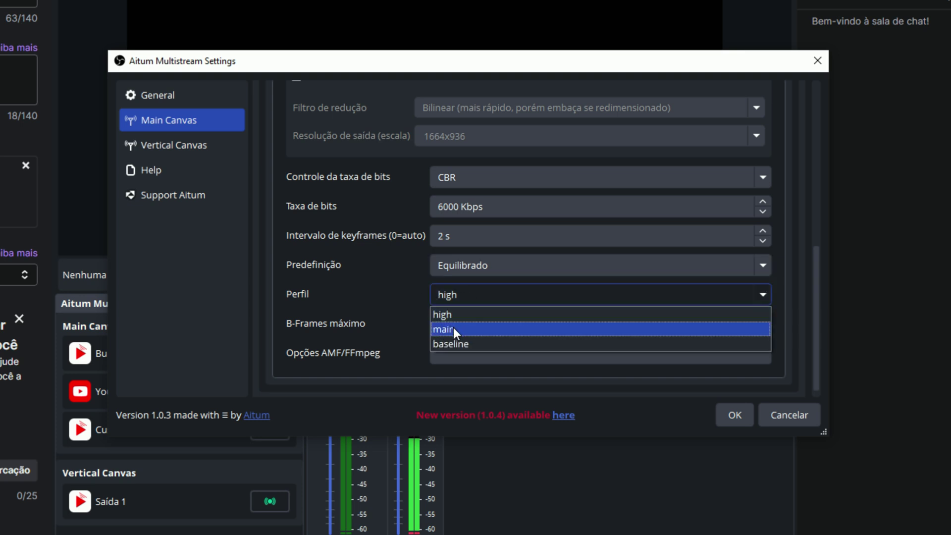
left_click(454, 328)
Step: Set the KWAI output's maximum B-frames to 2 and save the Aitum Multistream settings
left_click(451, 326)
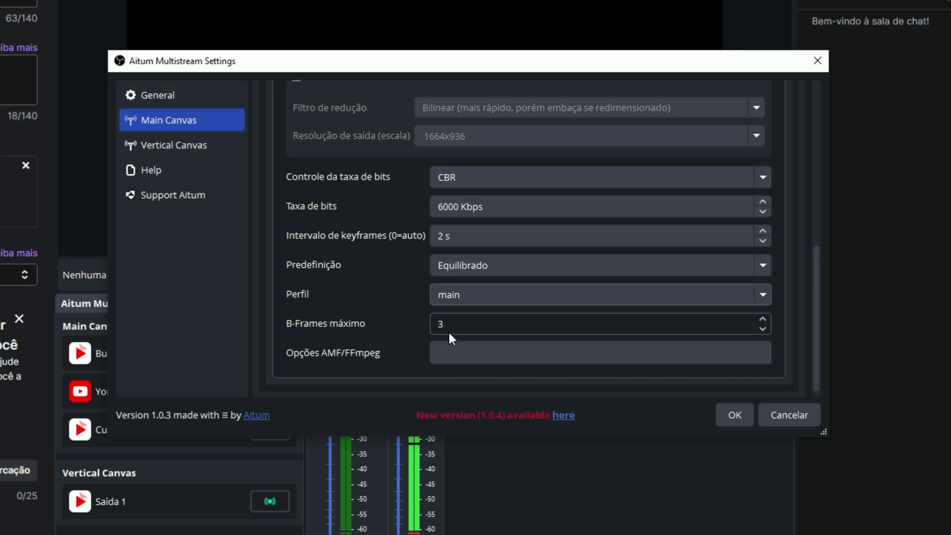
double_click(453, 326)
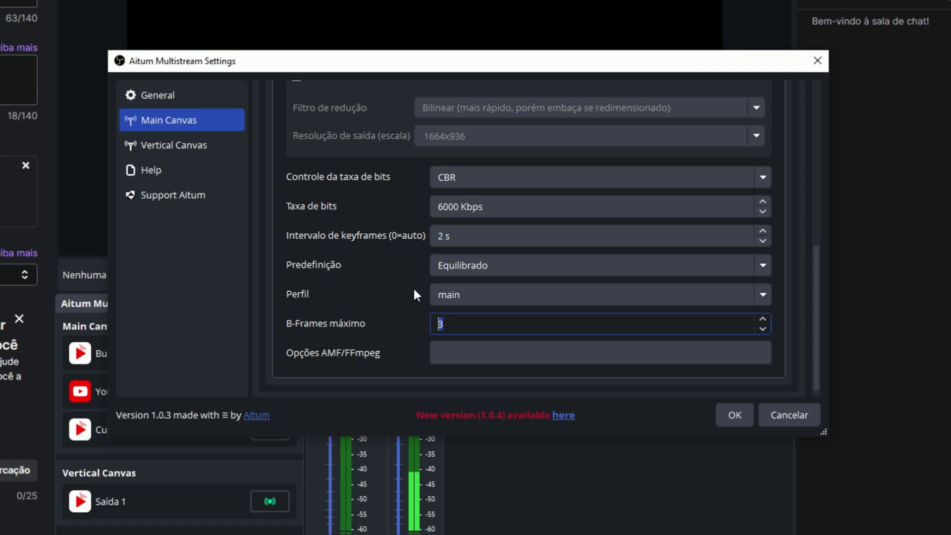
type("2")
left_click(400, 326)
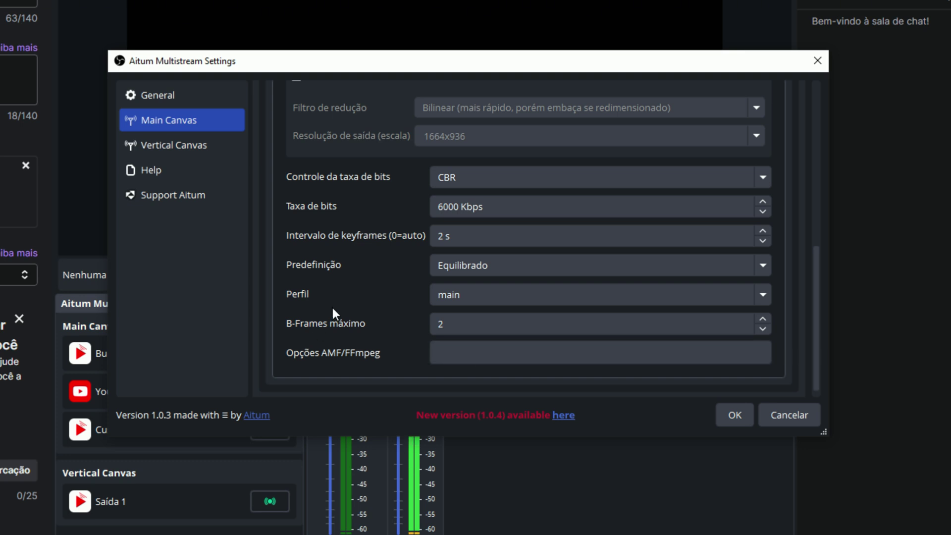
scroll(332, 307, "up", 3)
scroll(332, 308, "up", 3)
scroll(332, 307, "down", 4)
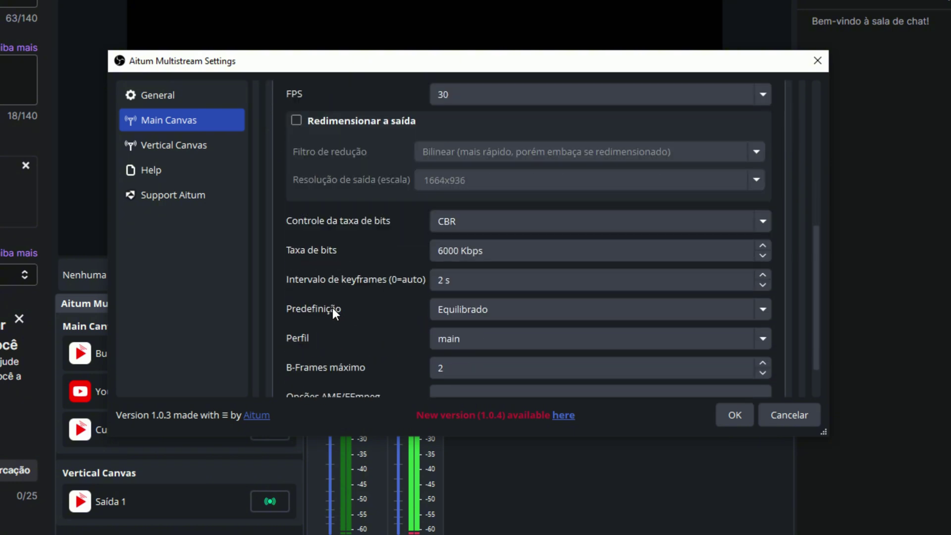
left_click(736, 418)
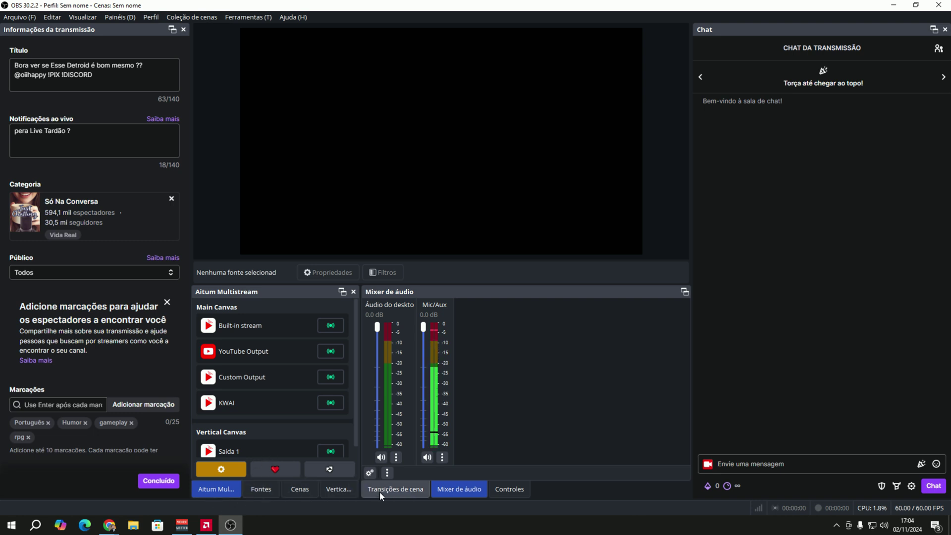
Step: Show the OBS streaming controls and start streaming the KWAI output on the main canvas
left_click(509, 489)
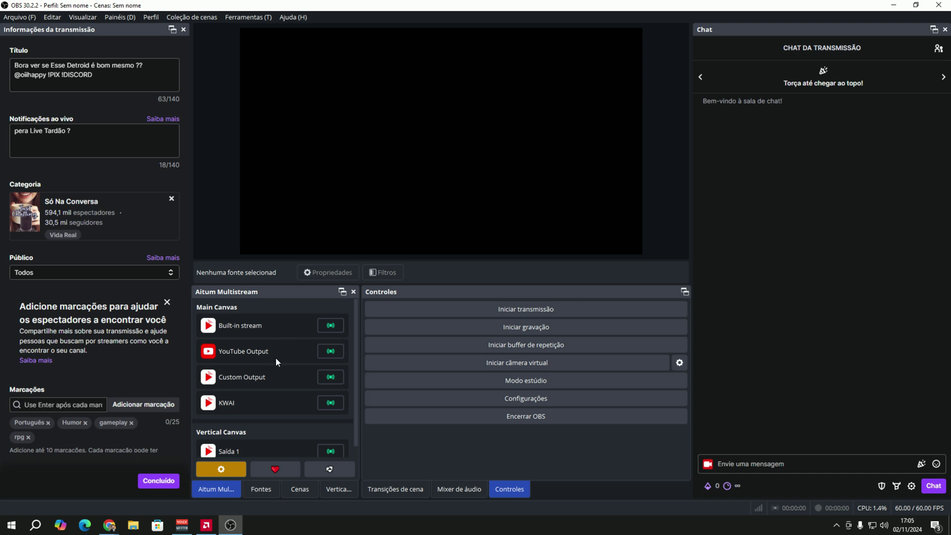
left_click(330, 405)
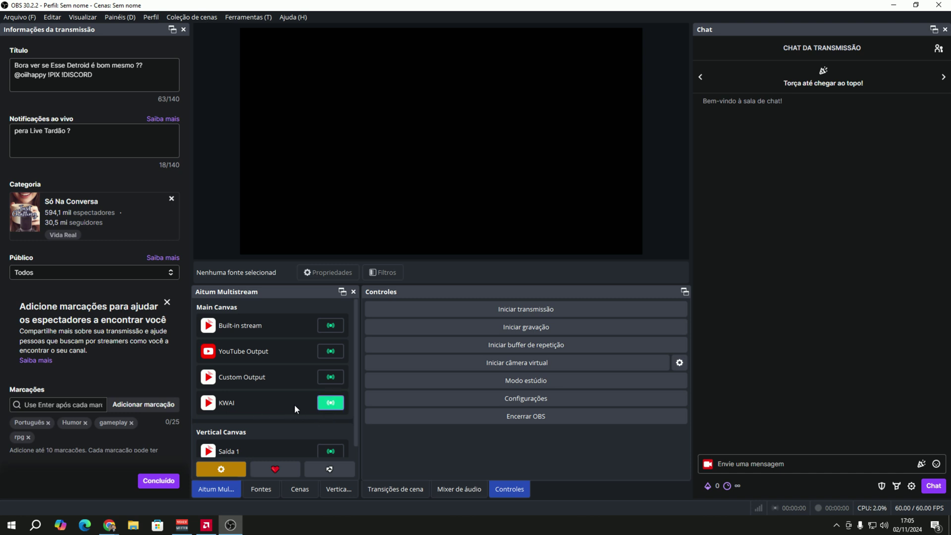
scroll(278, 406, "down", 1)
scroll(278, 406, "up", 1)
Step: Check the service selected in the OBS streaming (Transmissão) settings and close them without changing anything
left_click(25, 17)
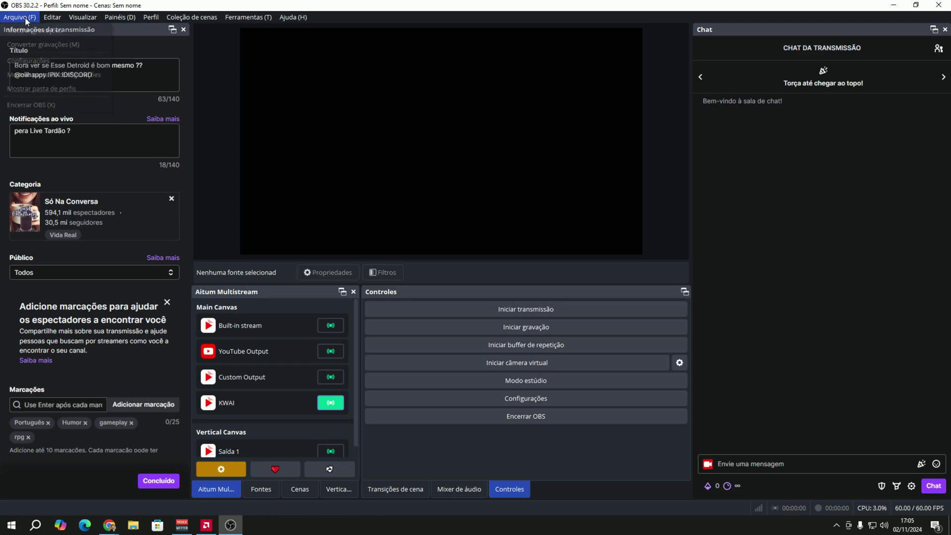
left_click(29, 60)
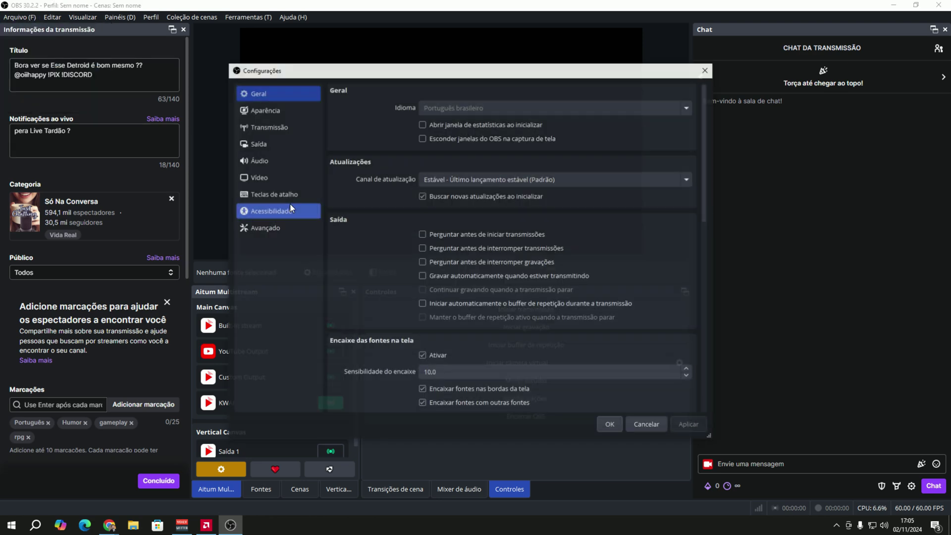
left_click(272, 127)
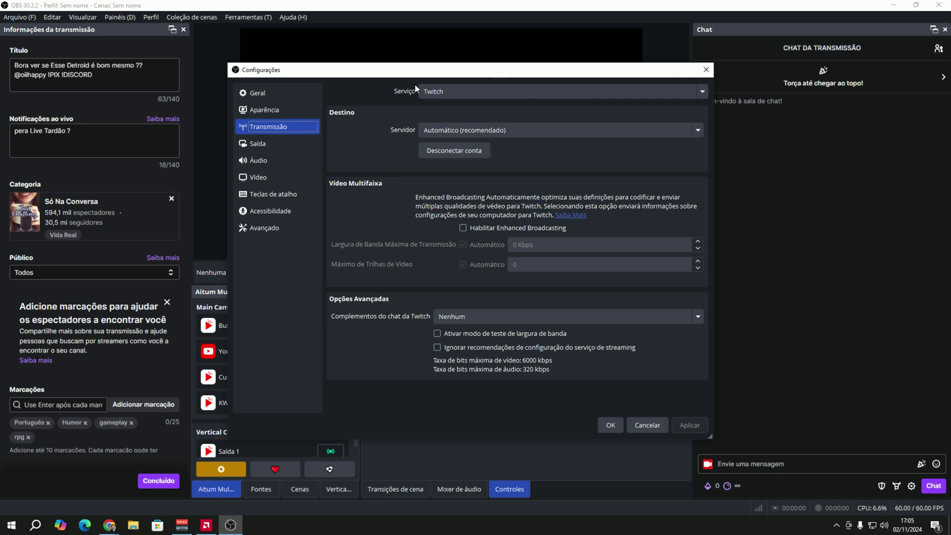
left_click(709, 72)
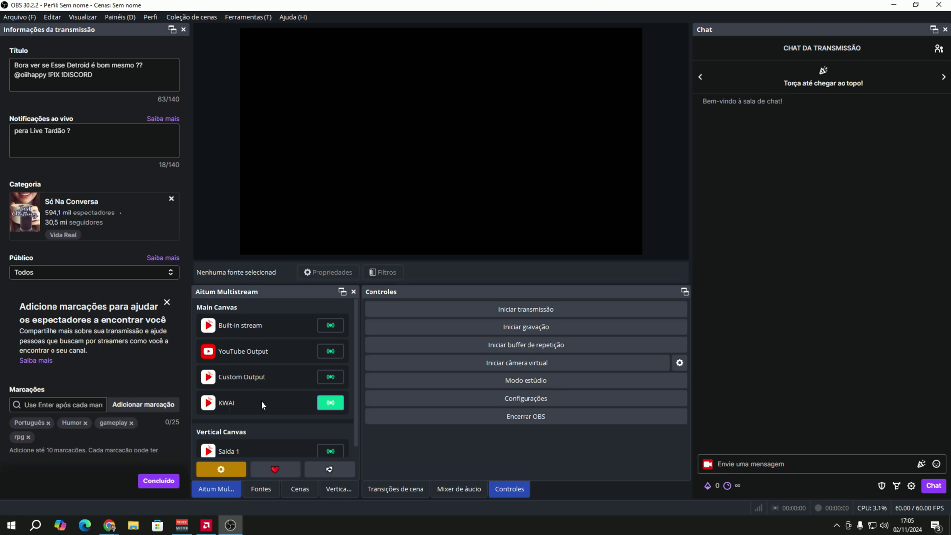
Step: Switch to Kwai Studio in Chrome to check the live preview, and return to OBS
mouse_move(109, 525)
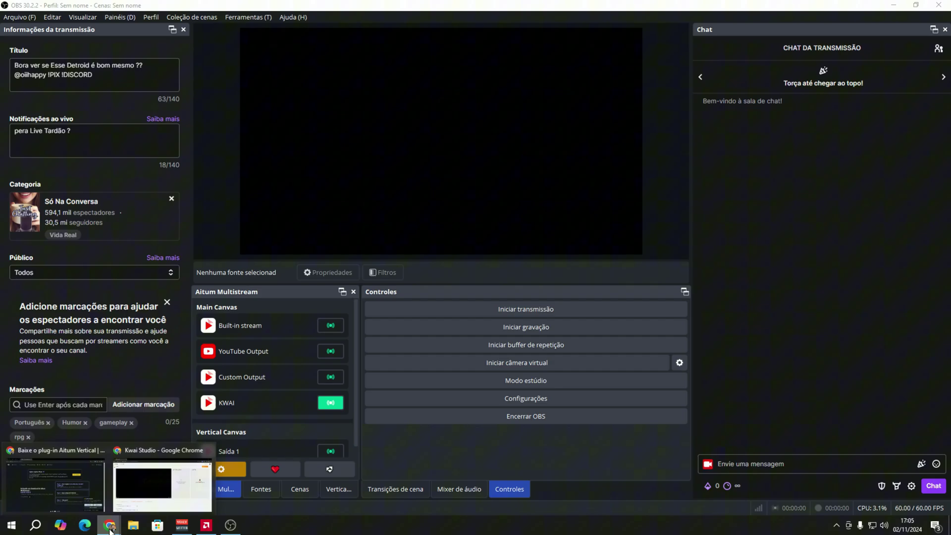
left_click(147, 502)
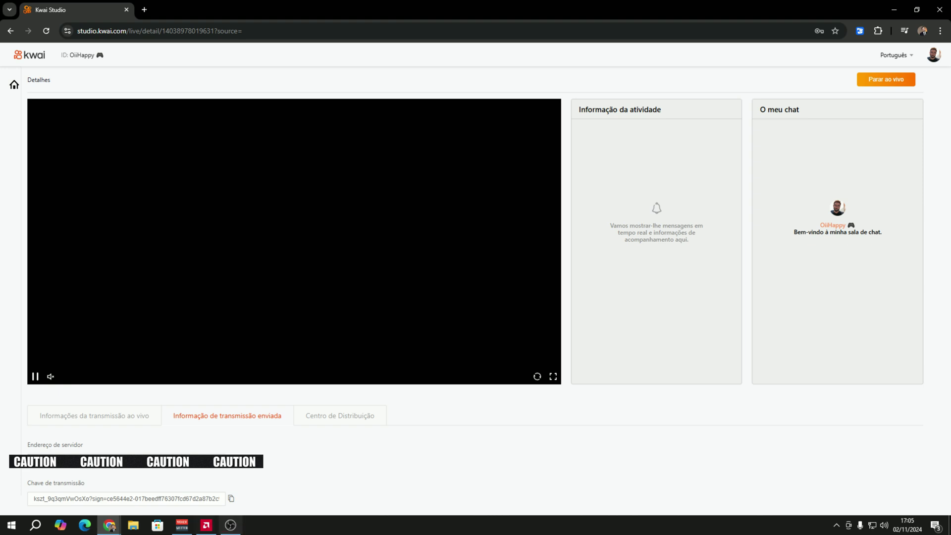
left_click(229, 530)
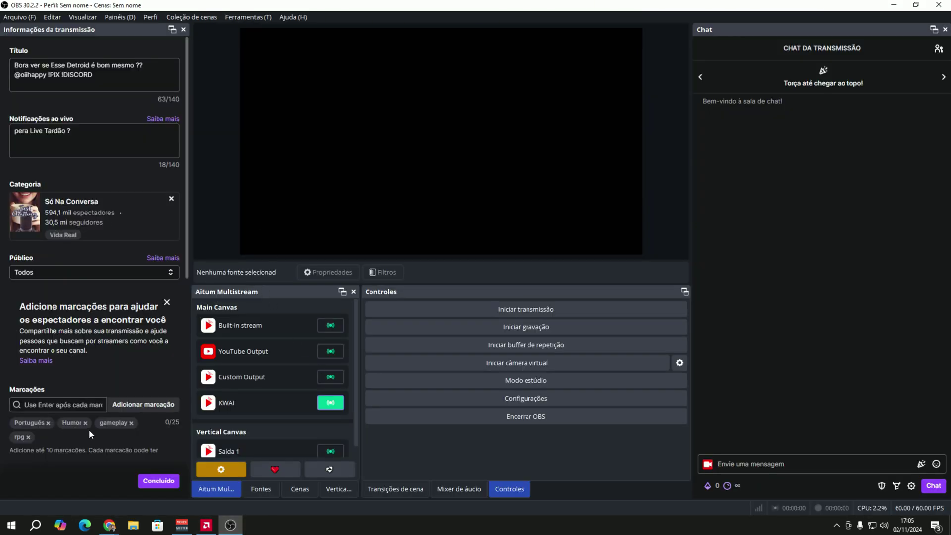
Step: Show the scene's sources and open the list of source types for adding a new source
left_click(261, 489)
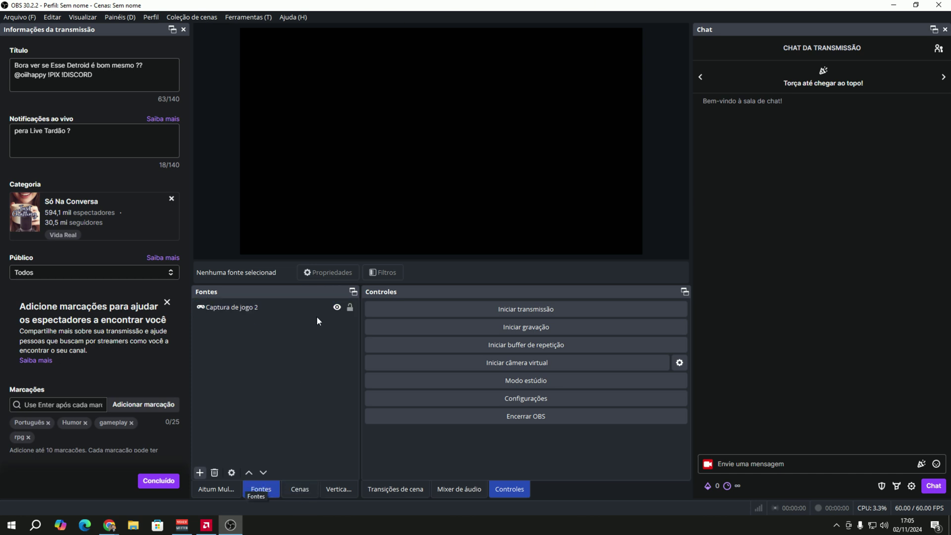
left_click(200, 473)
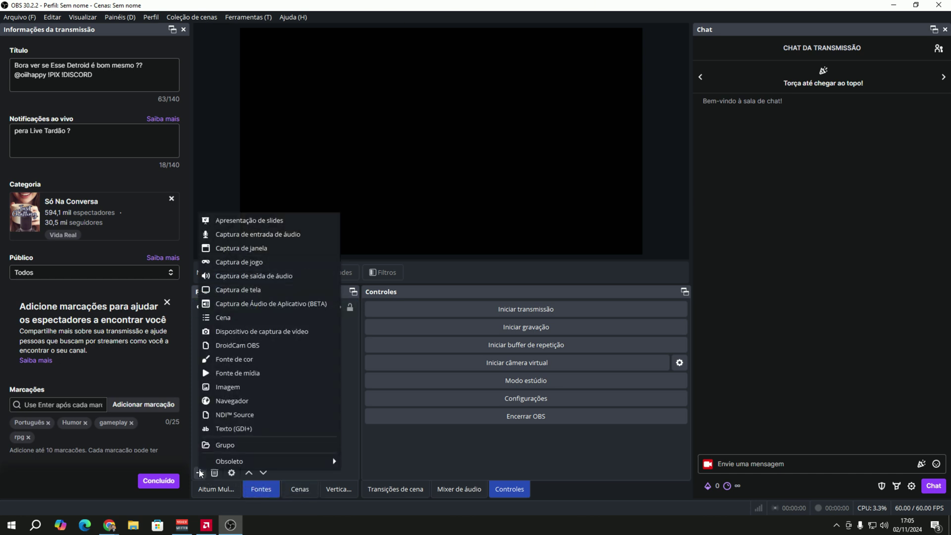